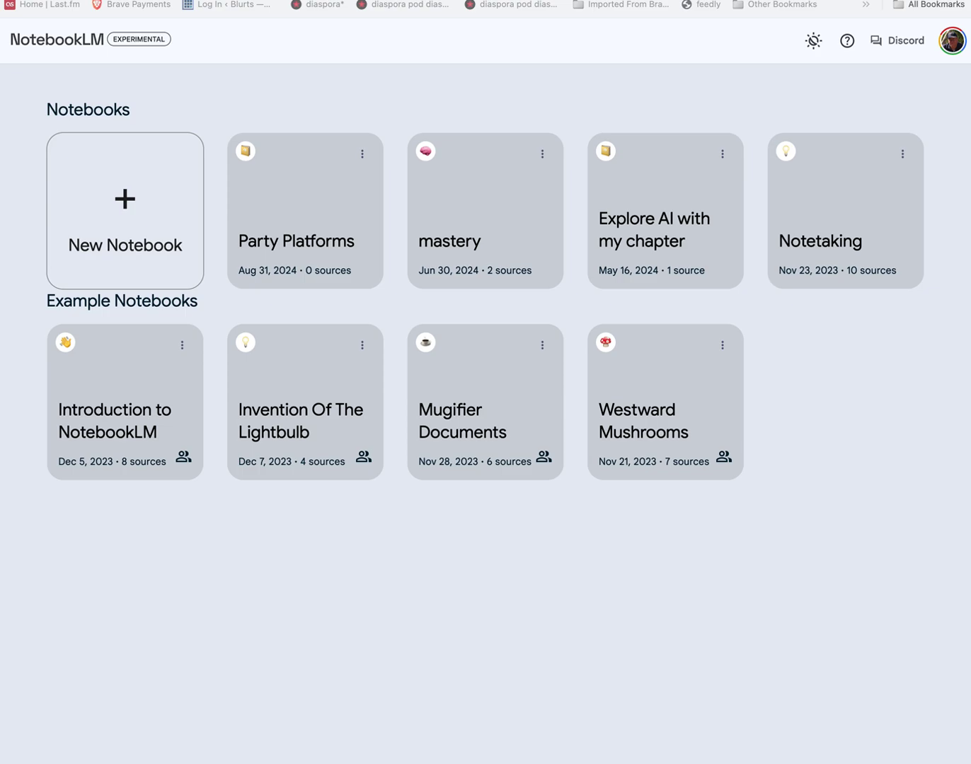
- Open the Party Platforms notebook and upload DemocraticPlatform.pdf from the Desktop as a source
{"action": "left_click", "coordinate": [277, 196]}
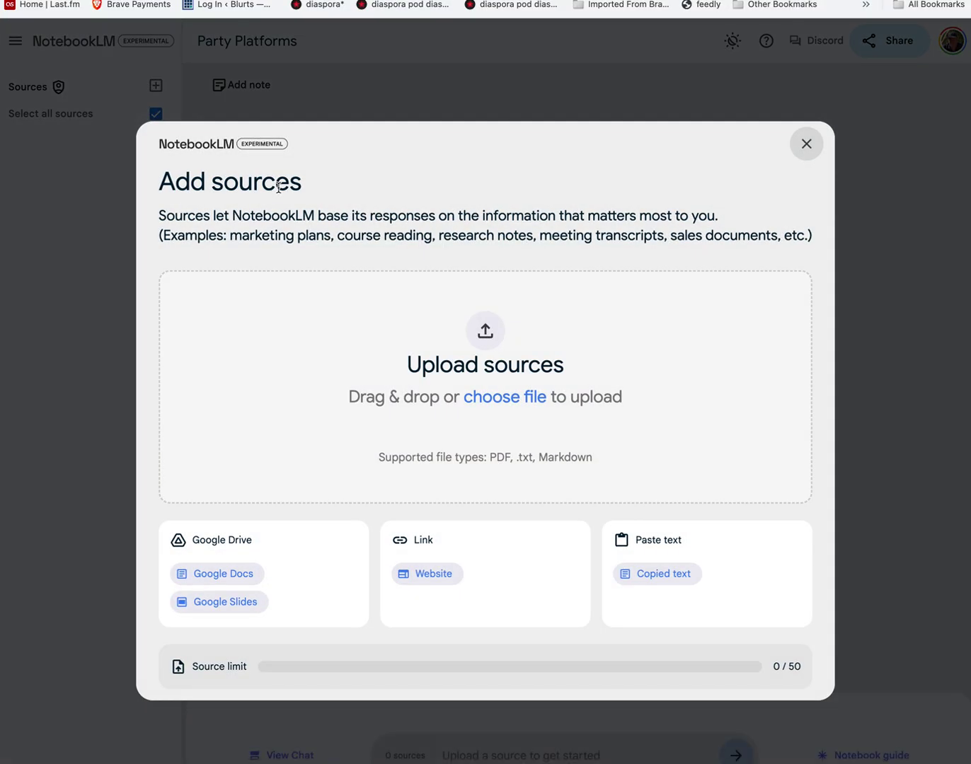
{"action": "left_click", "coordinate": [807, 145]}
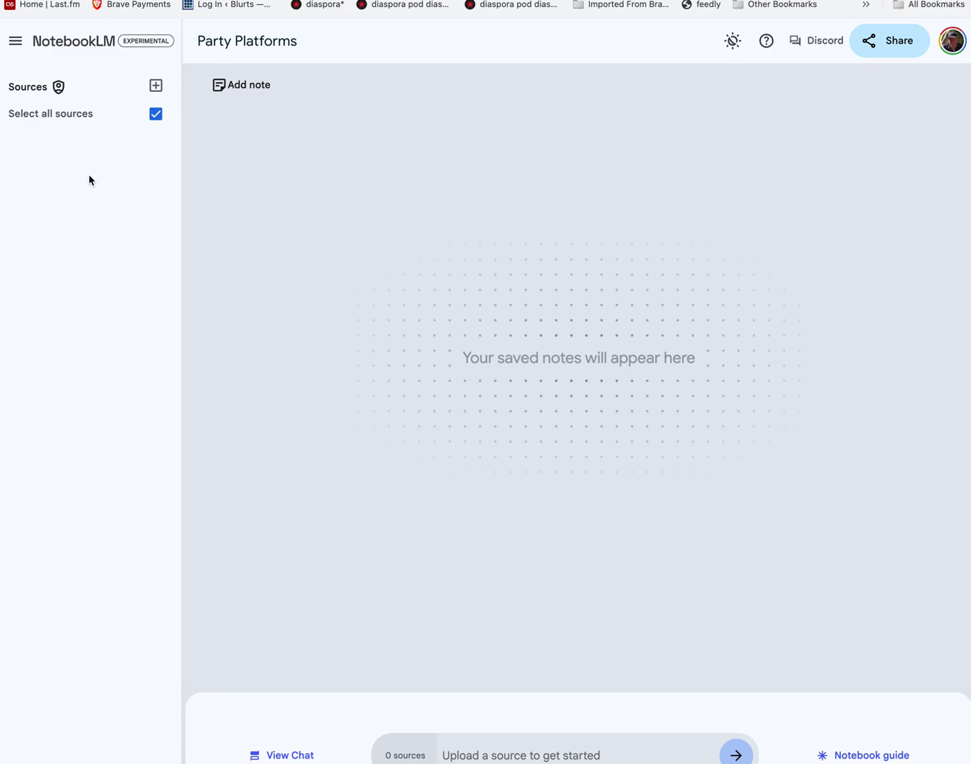
{"action": "left_click", "coordinate": [156, 89]}
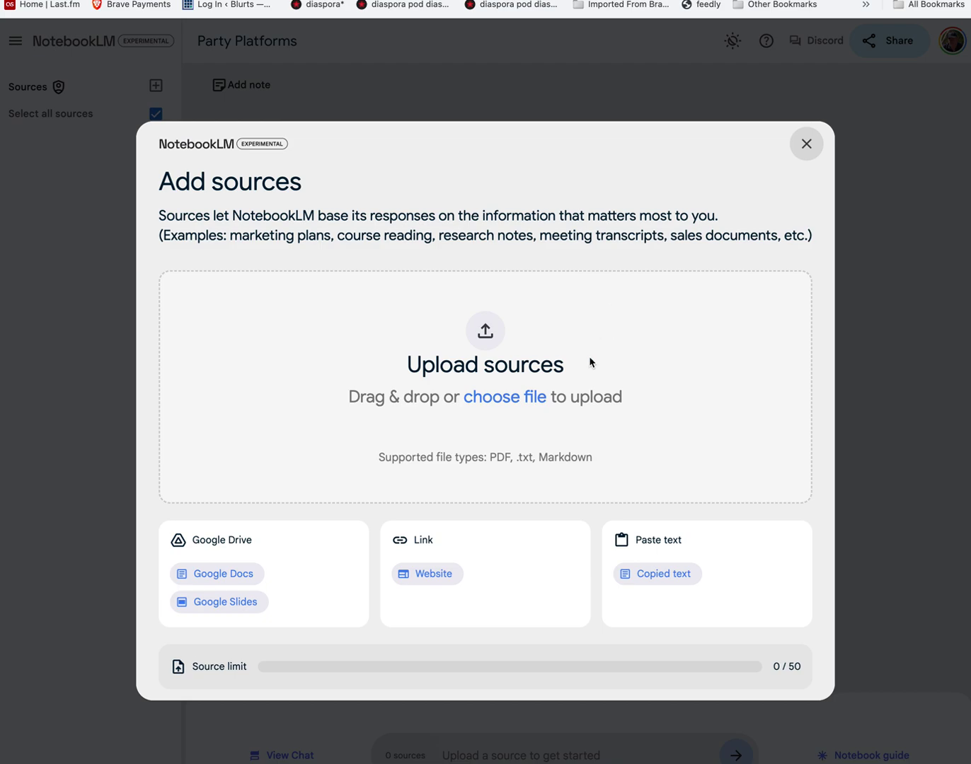
{"action": "left_click", "coordinate": [539, 402]}
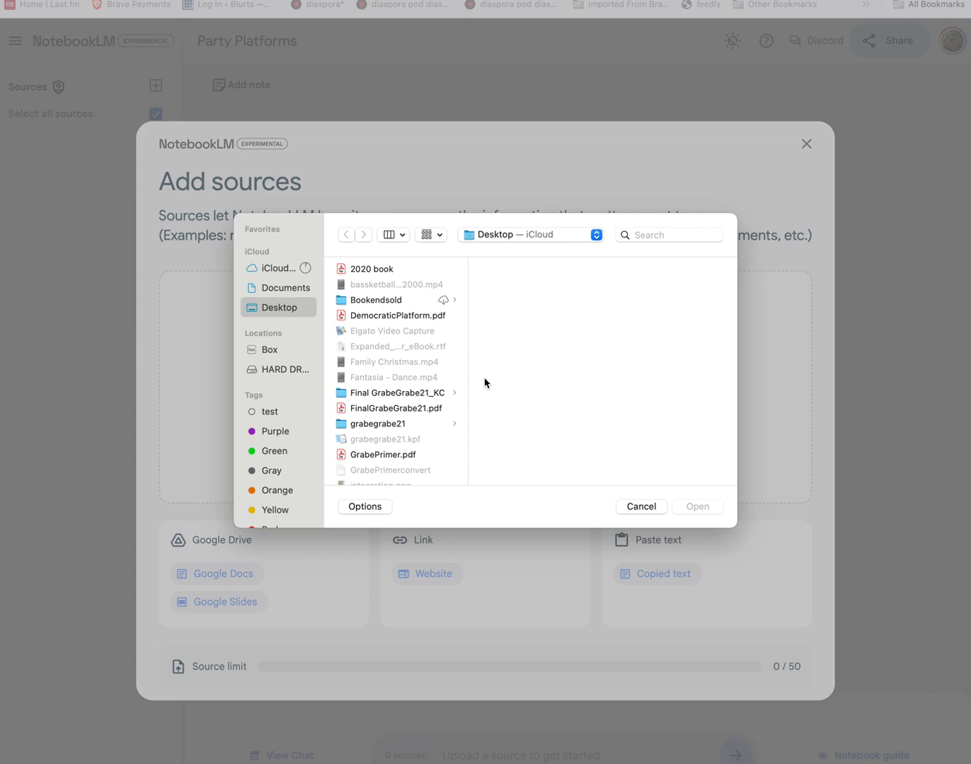
{"action": "left_click", "coordinate": [402, 319]}
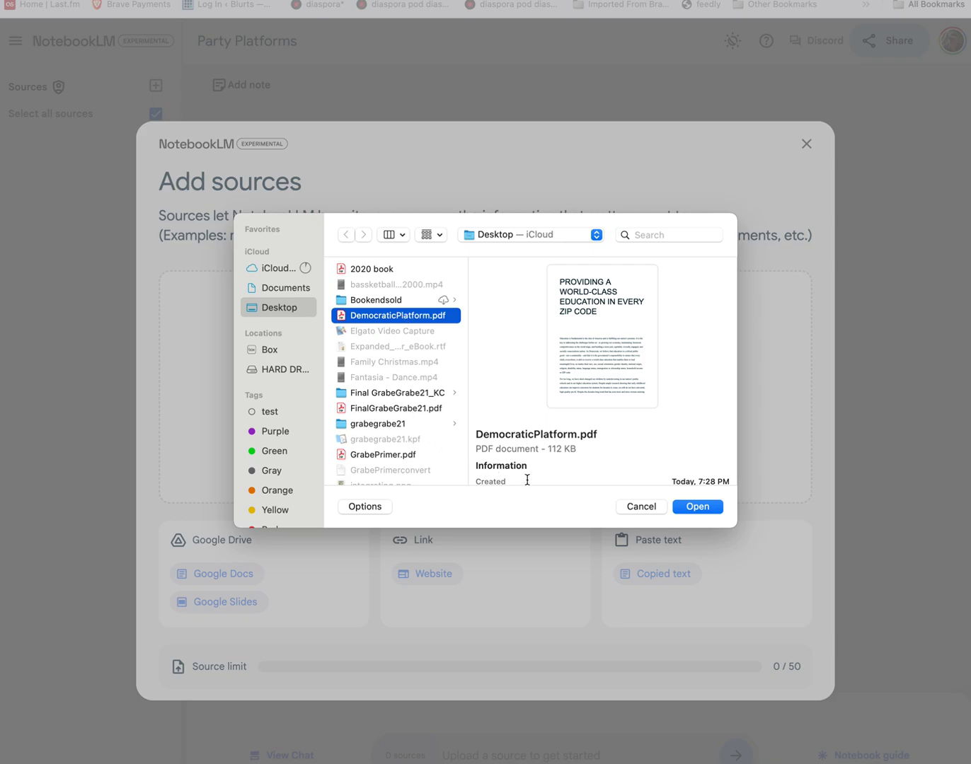
{"action": "left_click", "coordinate": [697, 506]}
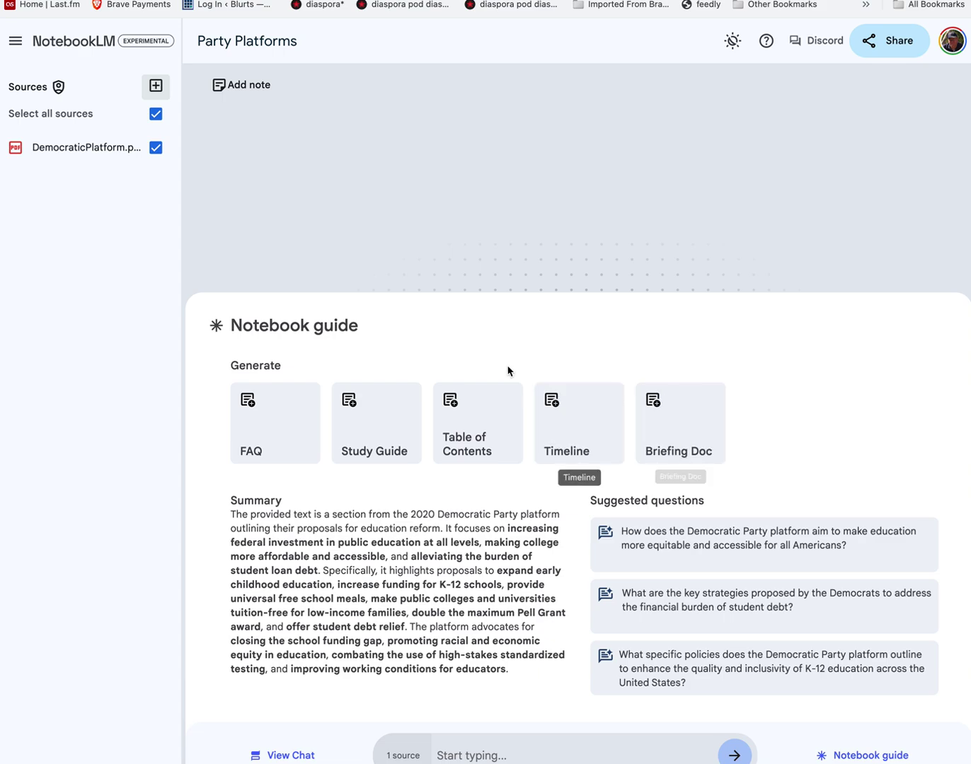
- Add the copied Republican education platform text to the notebook as a pasted-text source
{"action": "left_click", "coordinate": [156, 88]}
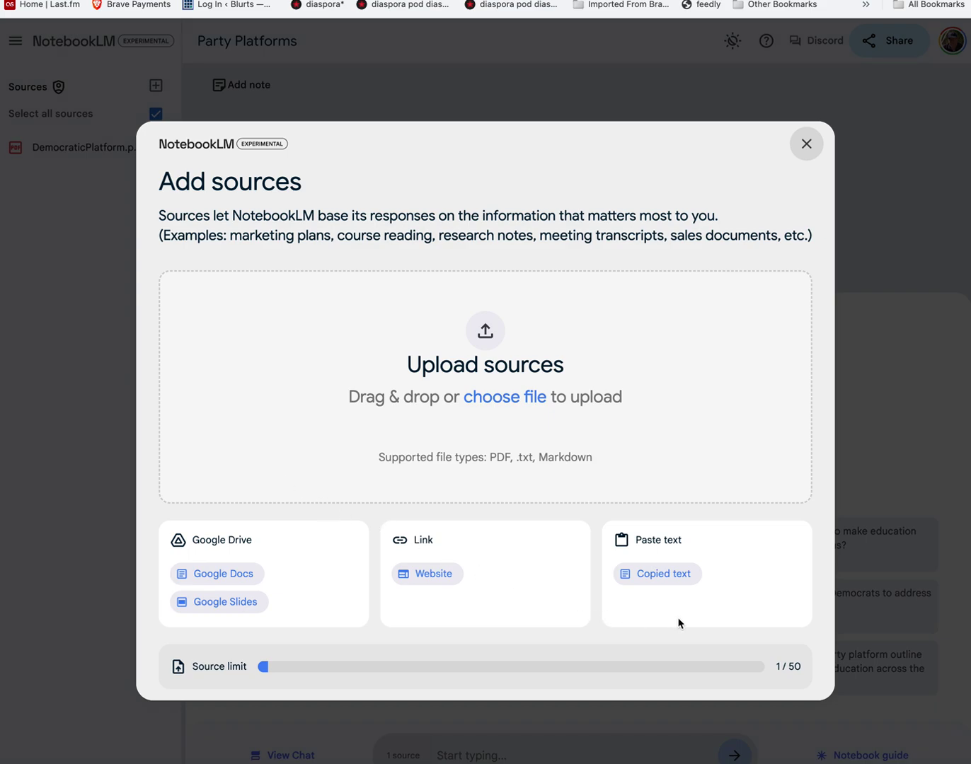
{"action": "left_click", "coordinate": [658, 575]}
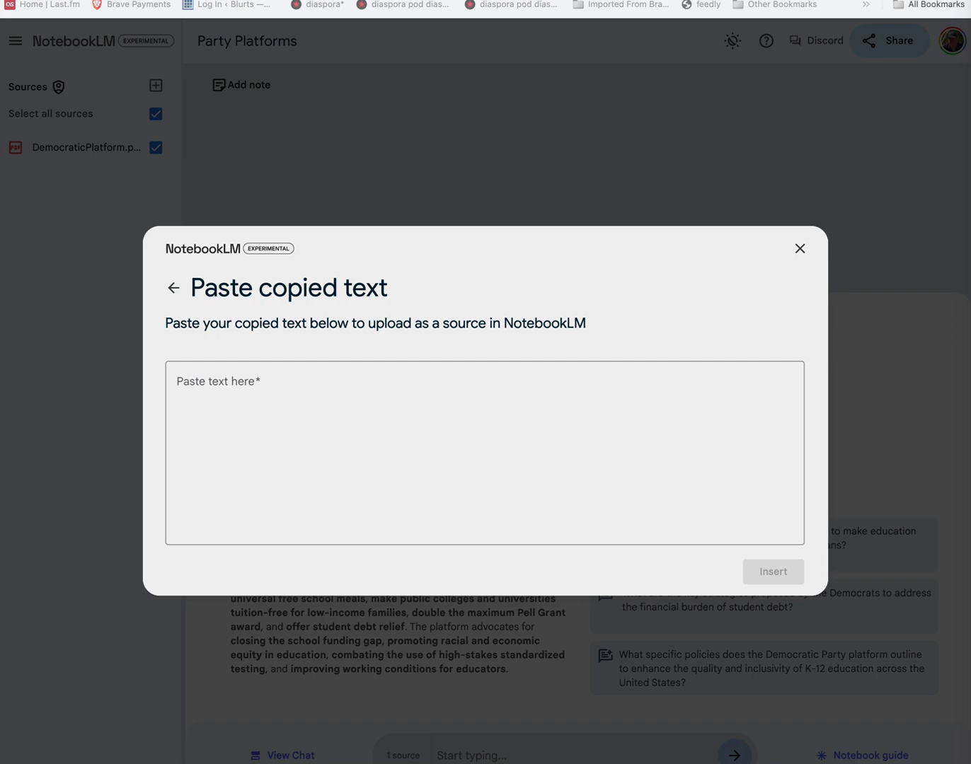
{"action": "left_click", "coordinate": [267, 383]}
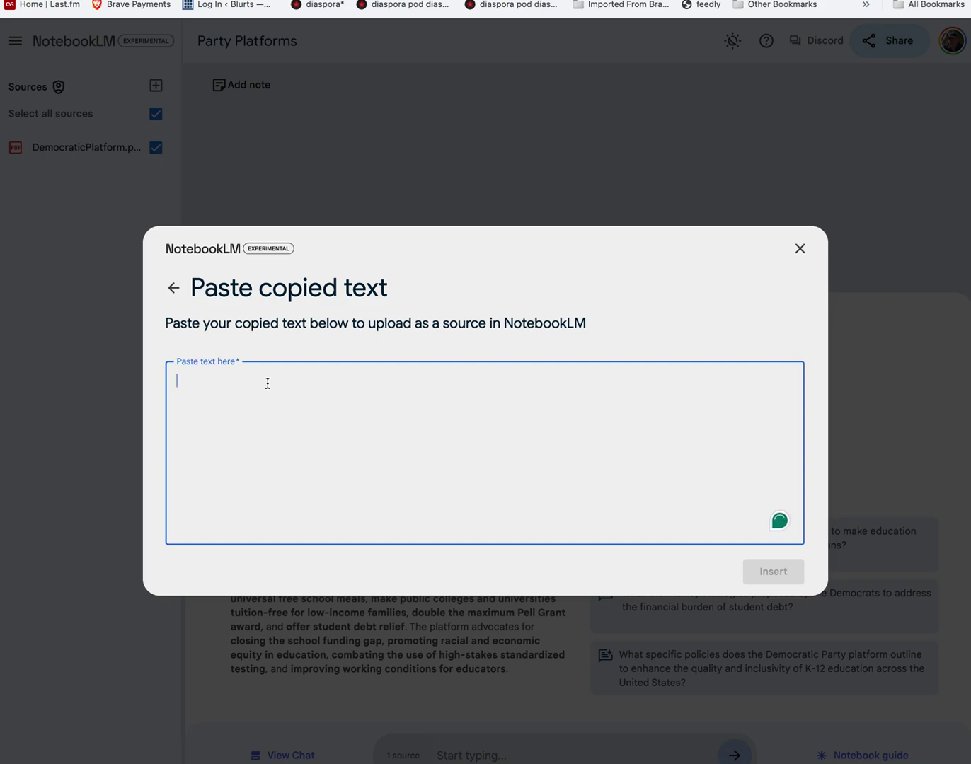
{"action": "key", "text": "super+v"}
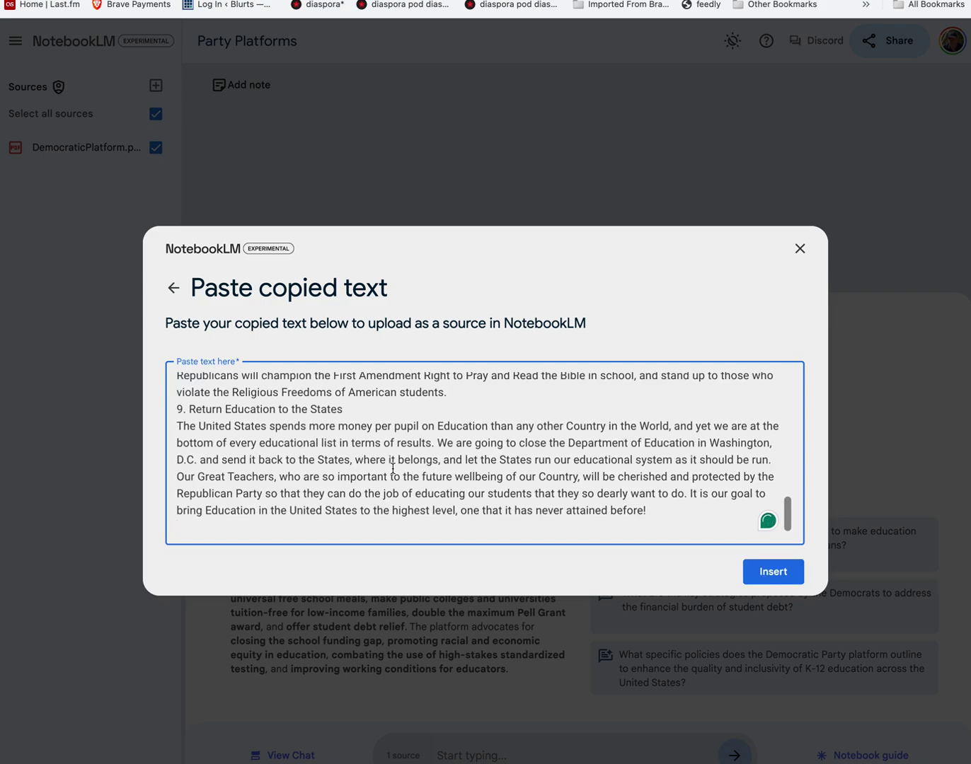
{"action": "left_click", "coordinate": [771, 572]}
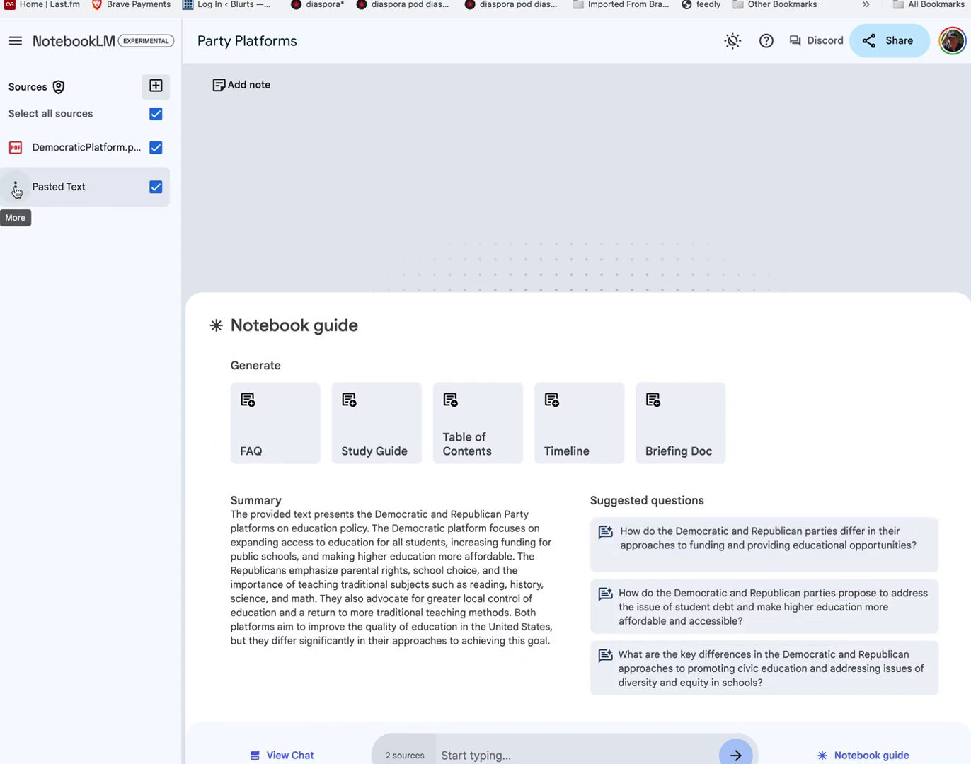
- Rename the Pasted Text source to "Republican Platform"
{"action": "left_click", "coordinate": [15, 188]}
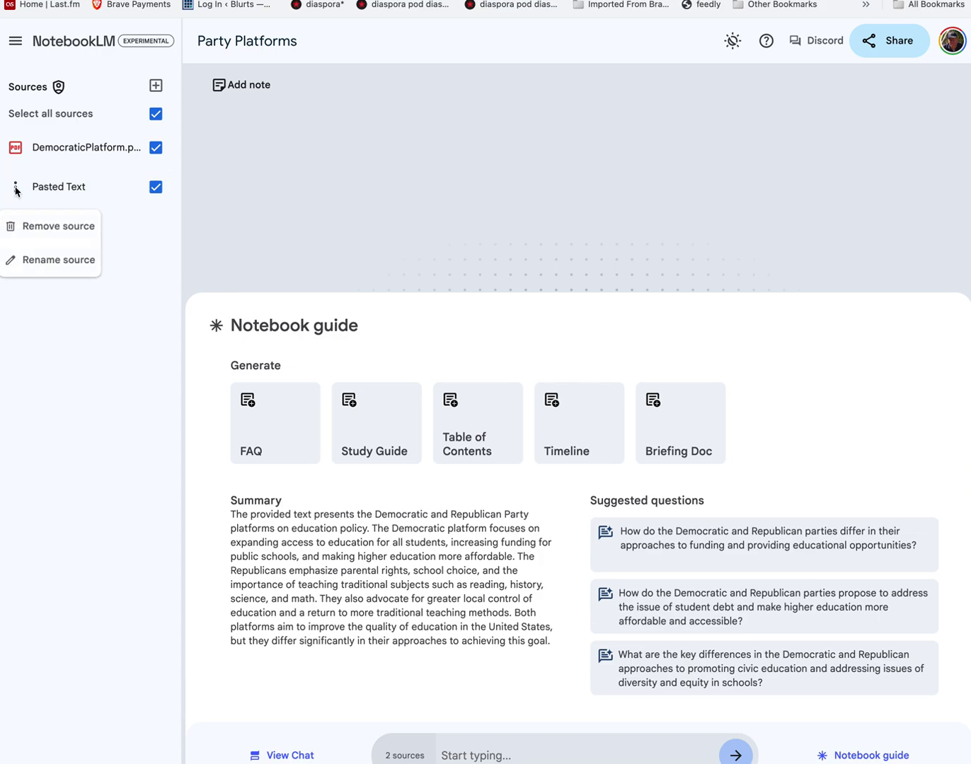
{"action": "left_click", "coordinate": [64, 261]}
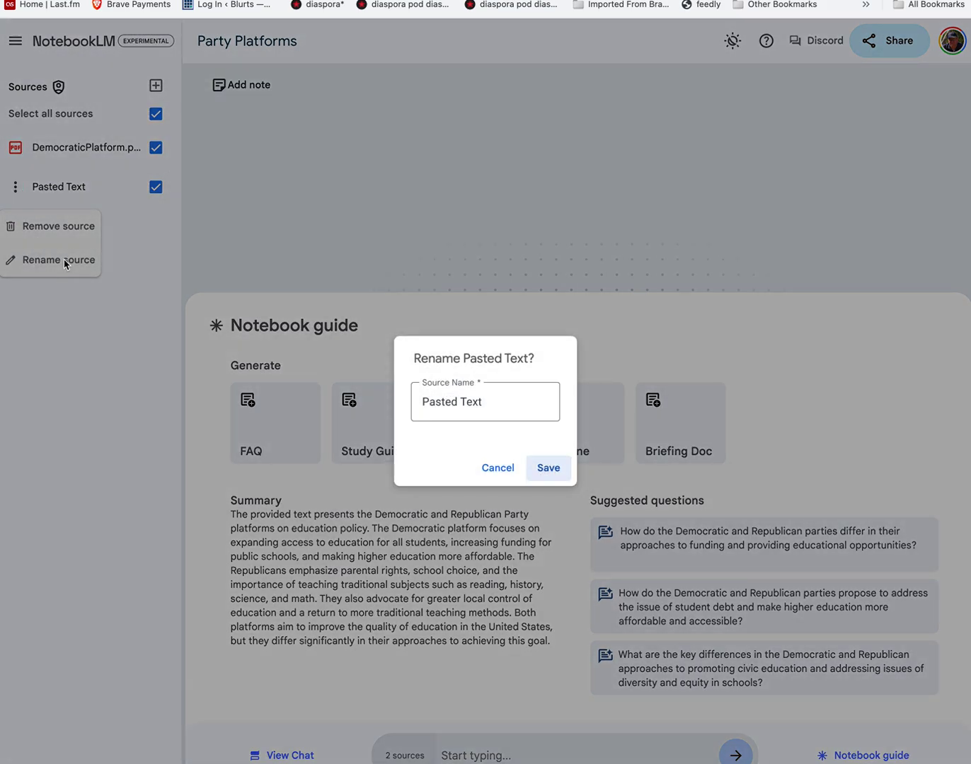
{"action": "left_click", "coordinate": [500, 396]}
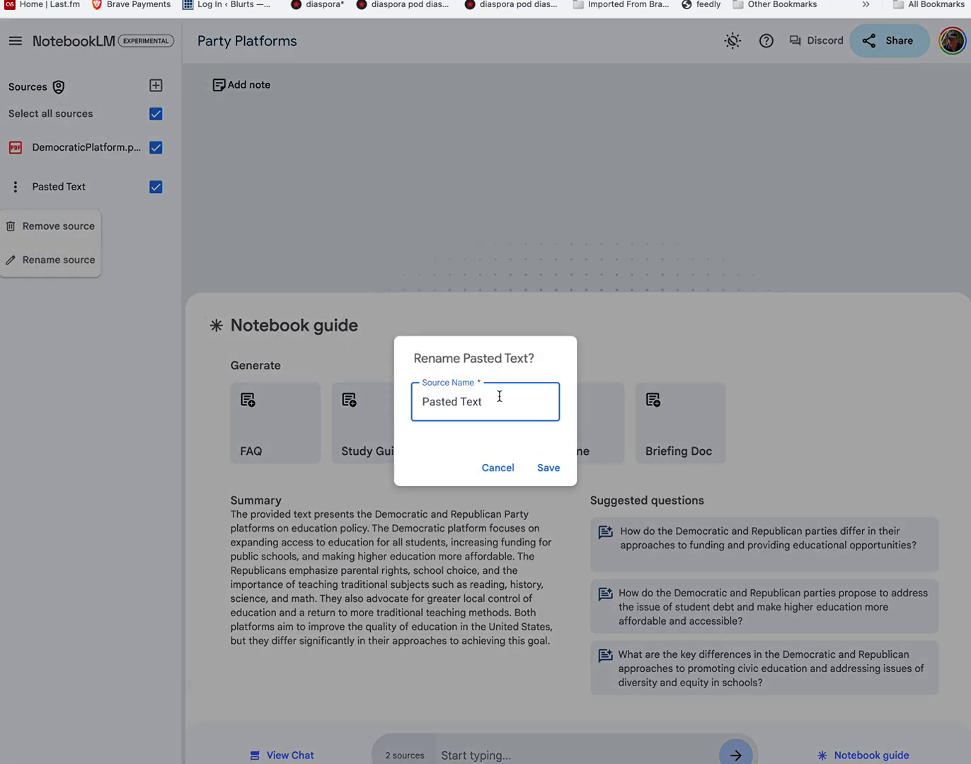
{"action": "key", "text": "BackSpace"}
{"action": "key", "text": "BackSpace"}
{"action": "key", "text": "BackSpace"}
{"action": "key", "text": "BackSpace"}
{"action": "key", "text": "BackSpace"}
{"action": "key", "text": "BackSpace"}
{"action": "key", "text": "BackSpace"}
{"action": "key", "text": "BackSpace"}
{"action": "key", "text": "BackSpace"}
{"action": "key", "text": "BackSpace"}
{"action": "key", "text": "BackSpace"}
{"action": "type", "text": "R"}
{"action": "type", "text": "publican Platform"}
{"action": "left_click", "coordinate": [550, 470]}
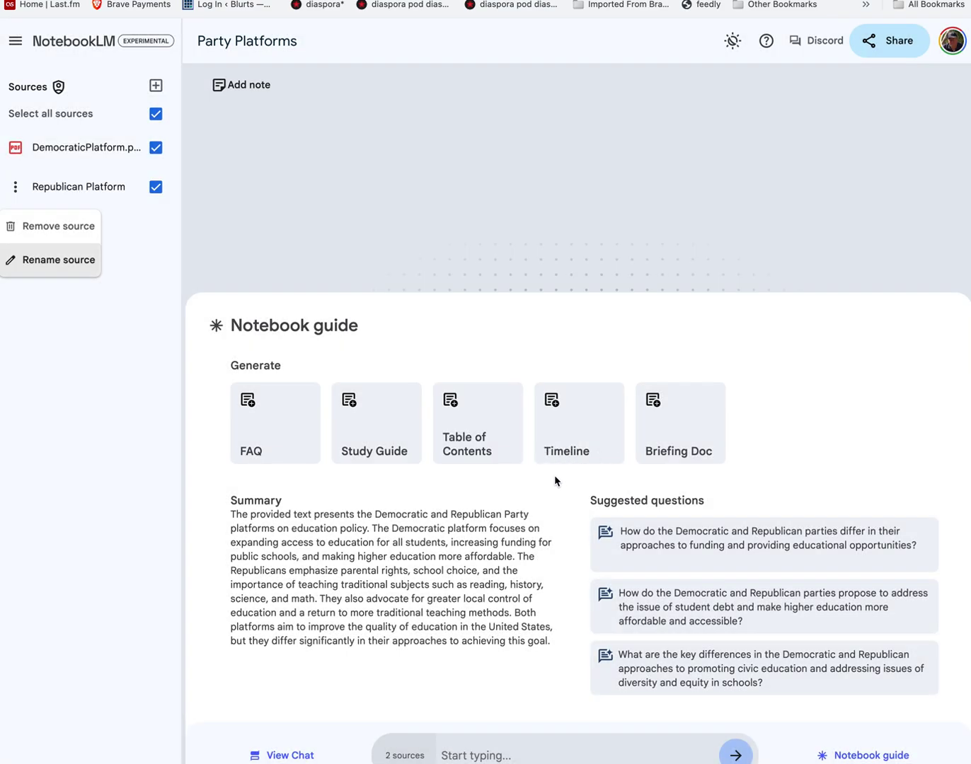
{"action": "left_click", "coordinate": [71, 493]}
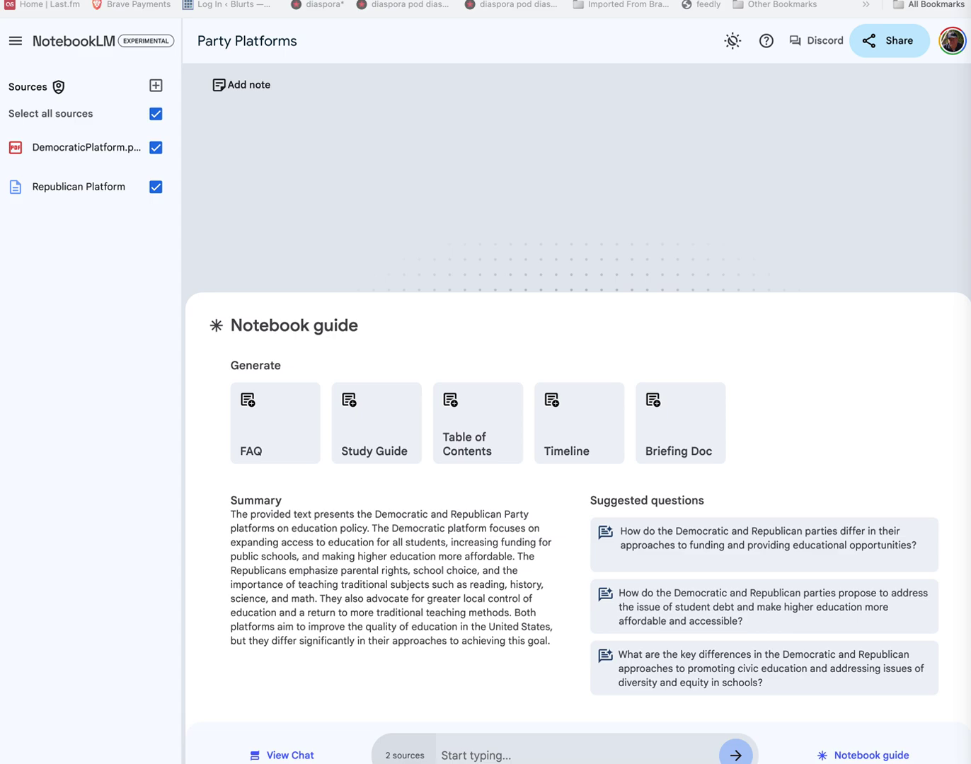
- Ask the notebook chat the copied question on what the platforms have to say about funding for K12 education
{"action": "left_click", "coordinate": [506, 755]}
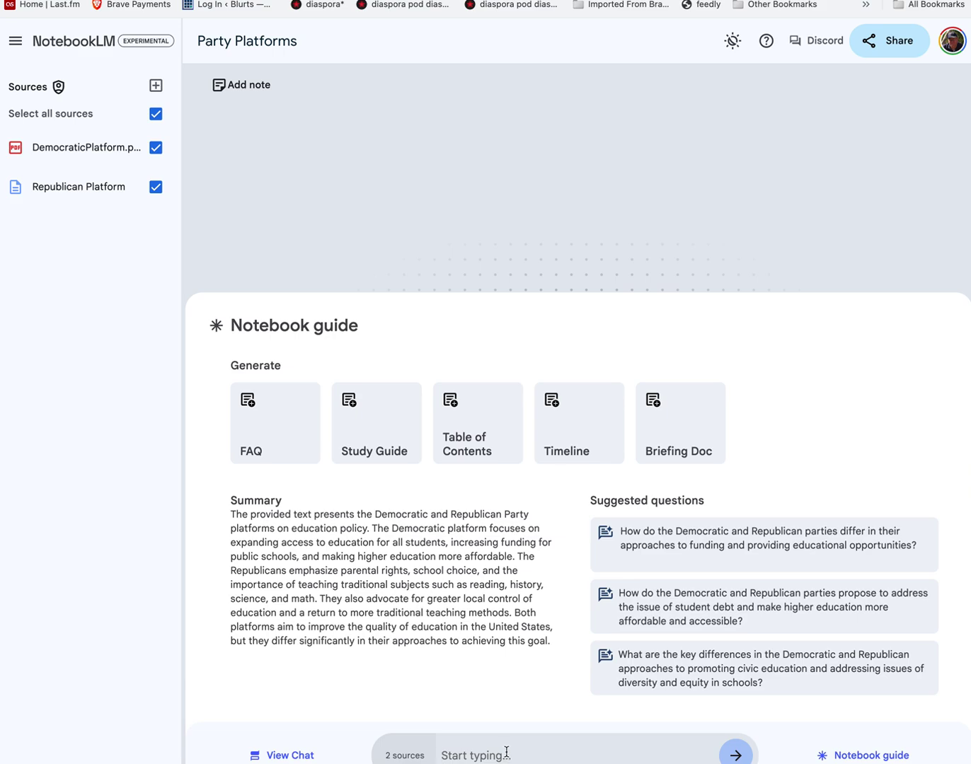
{"action": "key", "text": "super+v"}
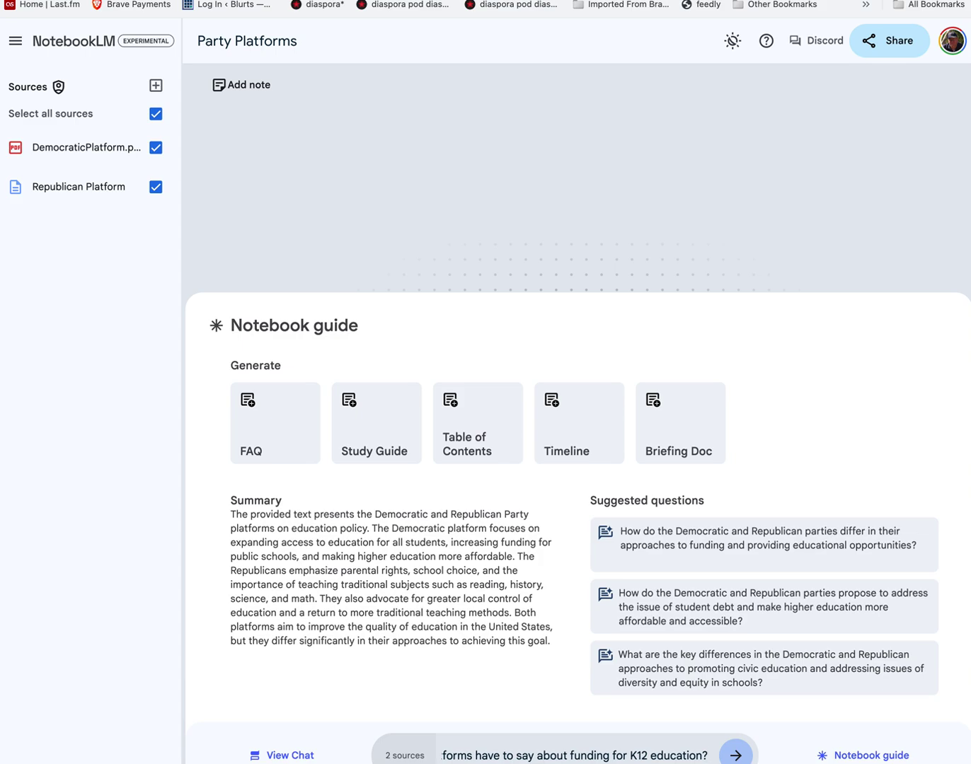
{"action": "left_click", "coordinate": [736, 755]}
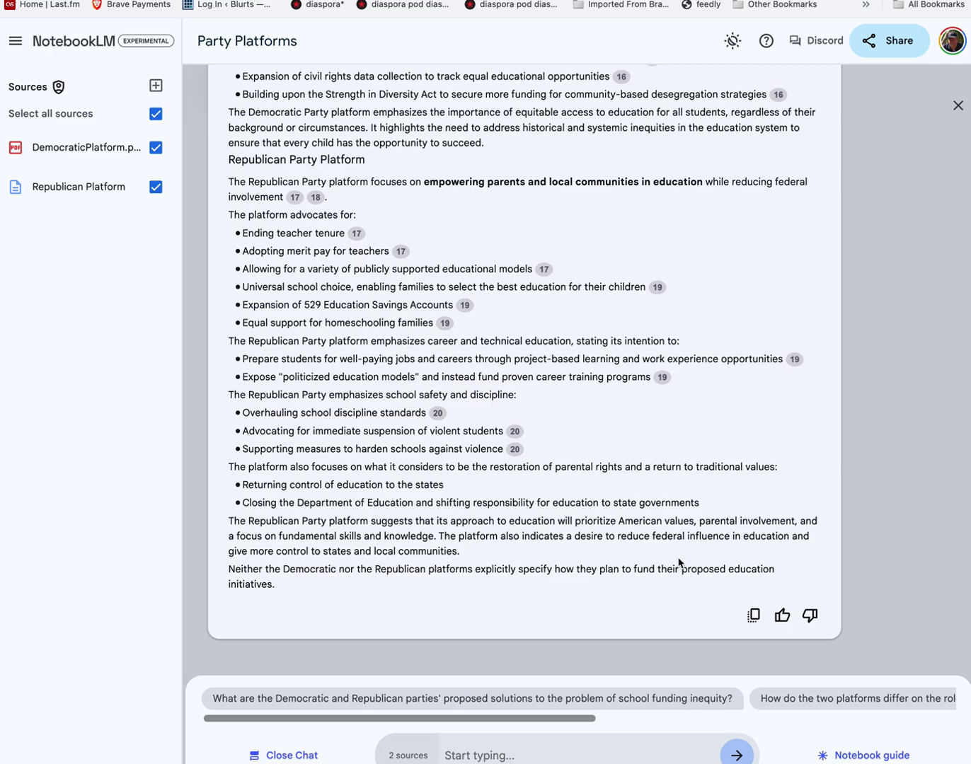
- Read through the whole chat answer comparing the Democratic and Republican platforms on K-12 education funding
{"action": "scroll", "coordinate": [678, 562], "scroll_direction": "up", "scroll_amount": 3}
{"action": "scroll", "coordinate": [678, 564], "scroll_direction": "up", "scroll_amount": 4}
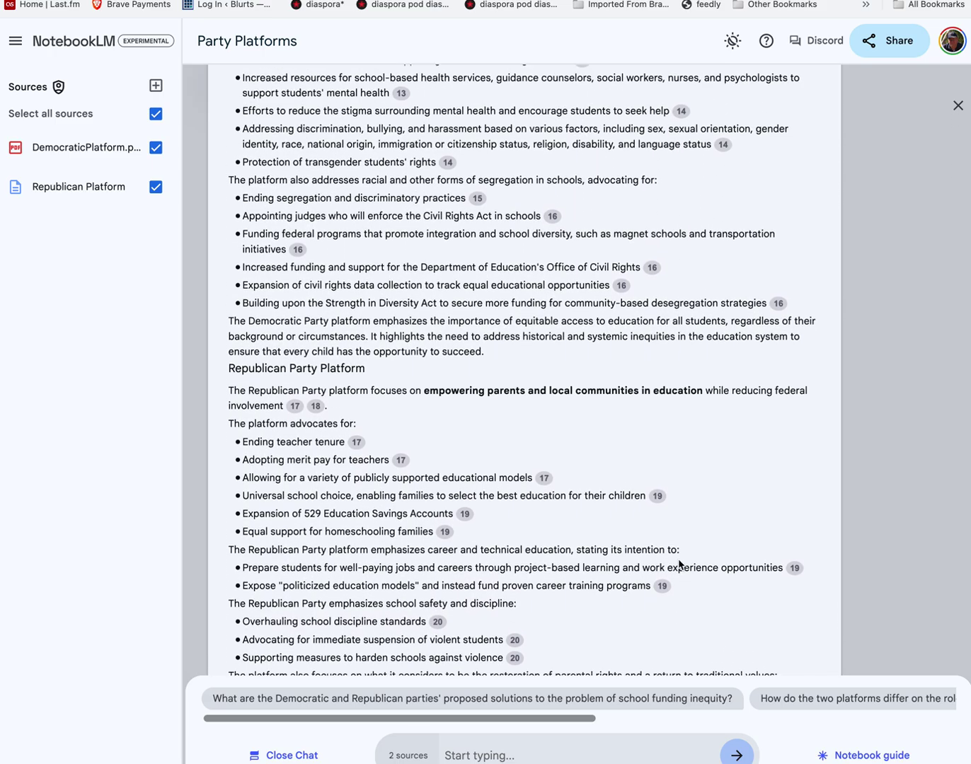
{"action": "scroll", "coordinate": [679, 565], "scroll_direction": "up", "scroll_amount": 6}
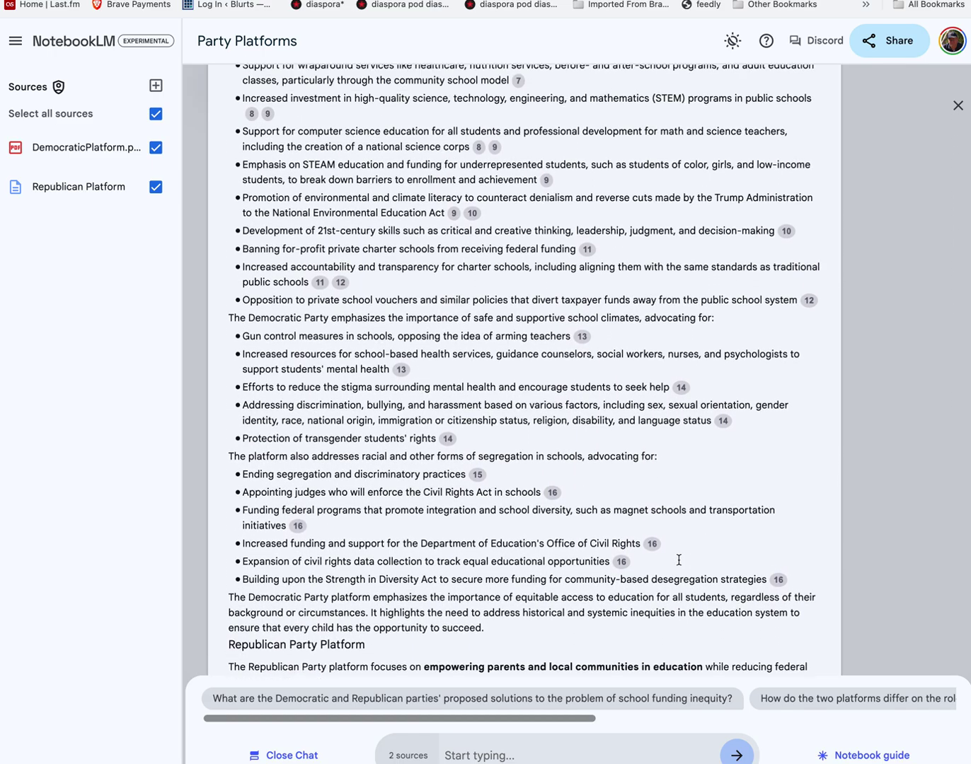
{"action": "scroll", "coordinate": [678, 563], "scroll_direction": "up", "scroll_amount": 6}
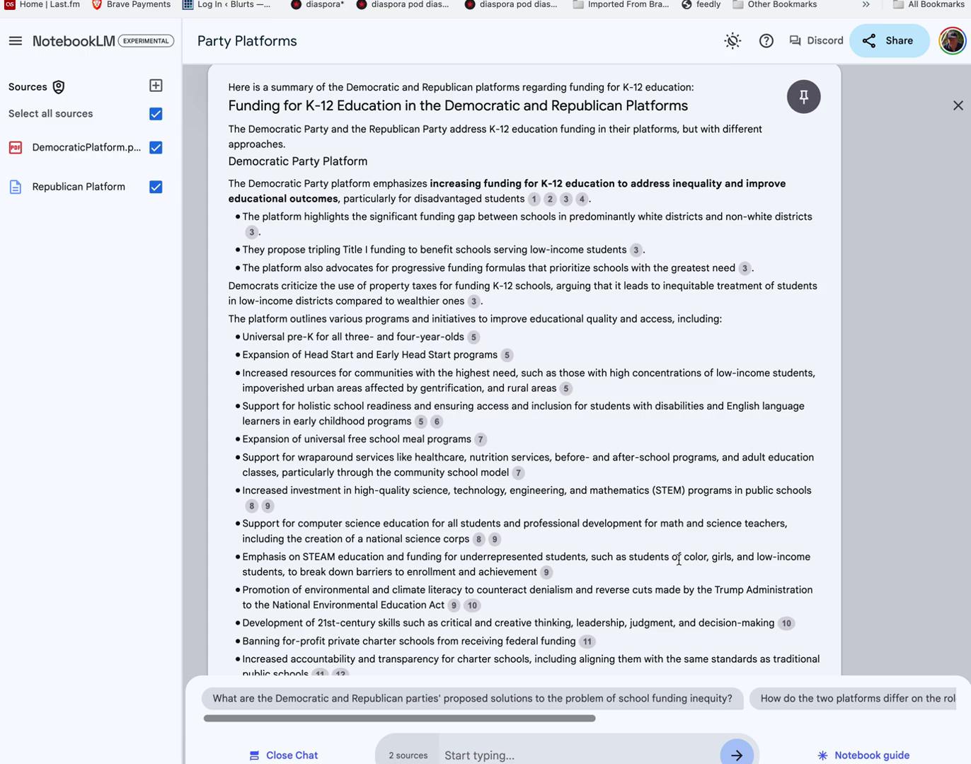
{"action": "scroll", "coordinate": [678, 560], "scroll_direction": "down", "scroll_amount": 12}
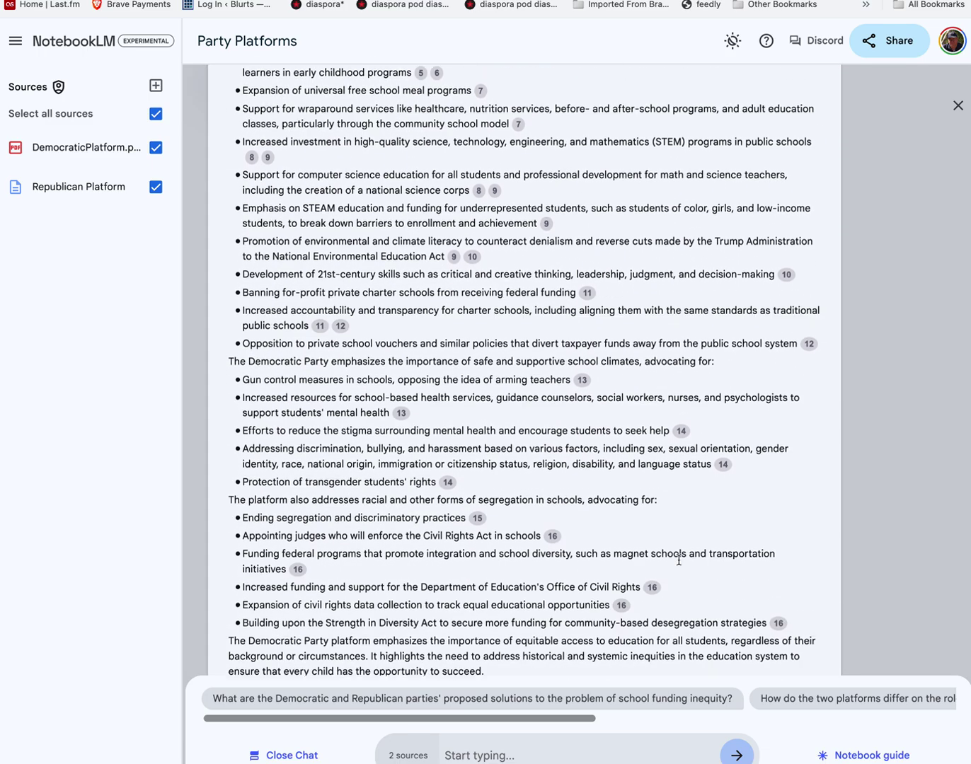
{"action": "scroll", "coordinate": [678, 558], "scroll_direction": "down", "scroll_amount": 5}
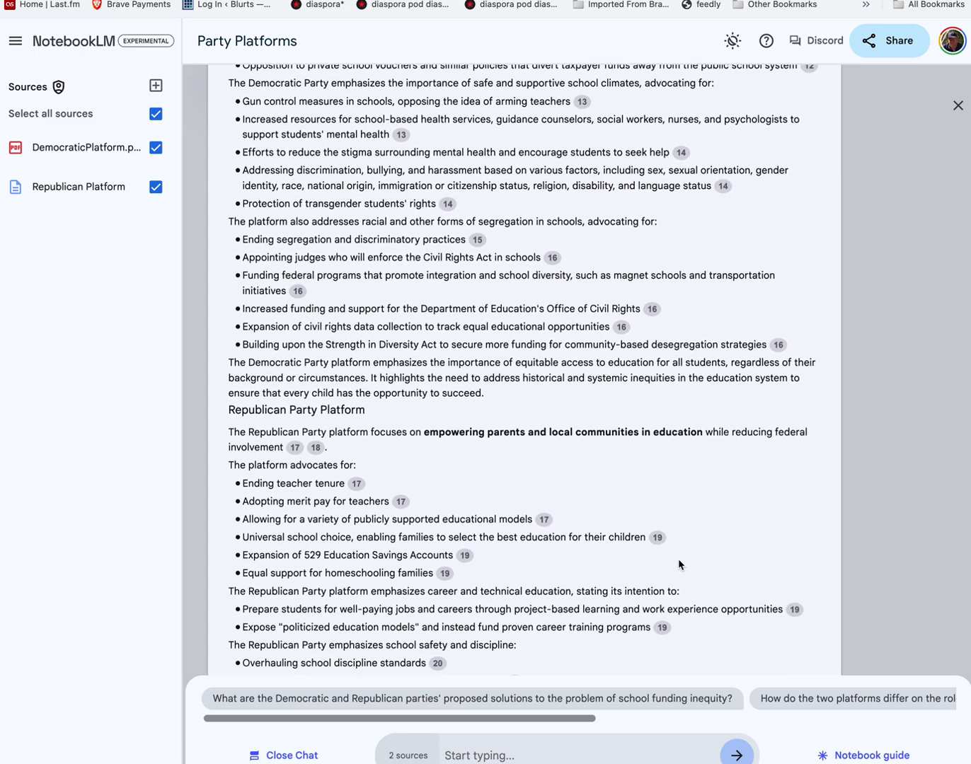
{"action": "scroll", "coordinate": [678, 560], "scroll_direction": "down", "scroll_amount": 4}
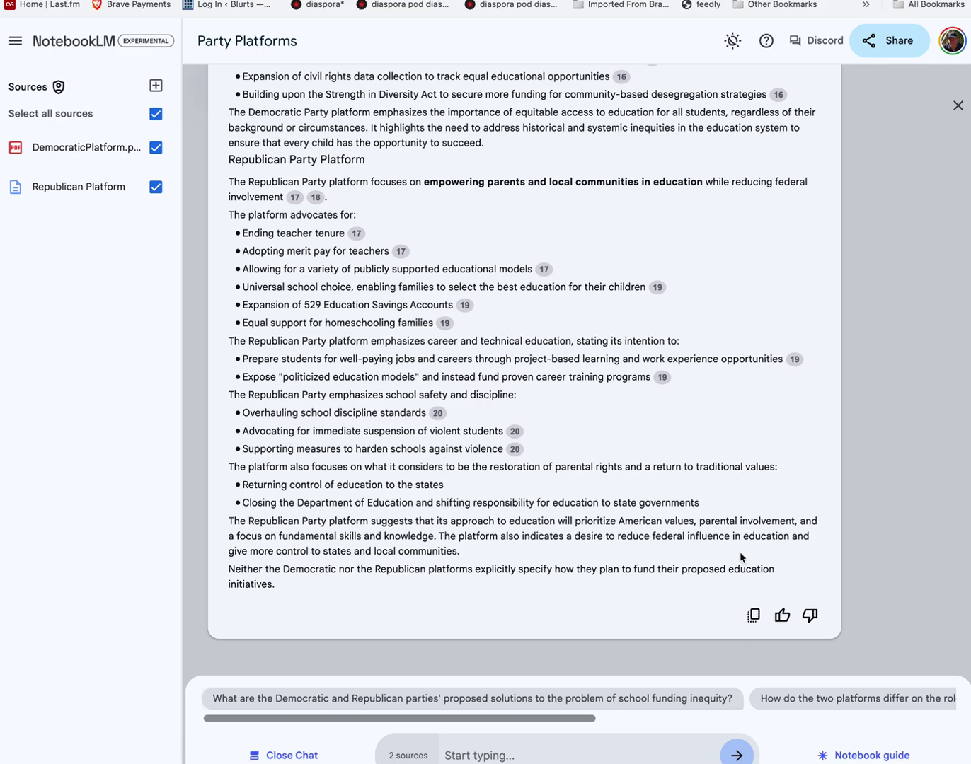
- Open the source passage cited as 16 for the answer's point on expanding civil rights data collection
{"action": "scroll", "coordinate": [736, 553], "scroll_direction": "up", "scroll_amount": 1}
{"action": "scroll", "coordinate": [736, 555], "scroll_direction": "up", "scroll_amount": 1}
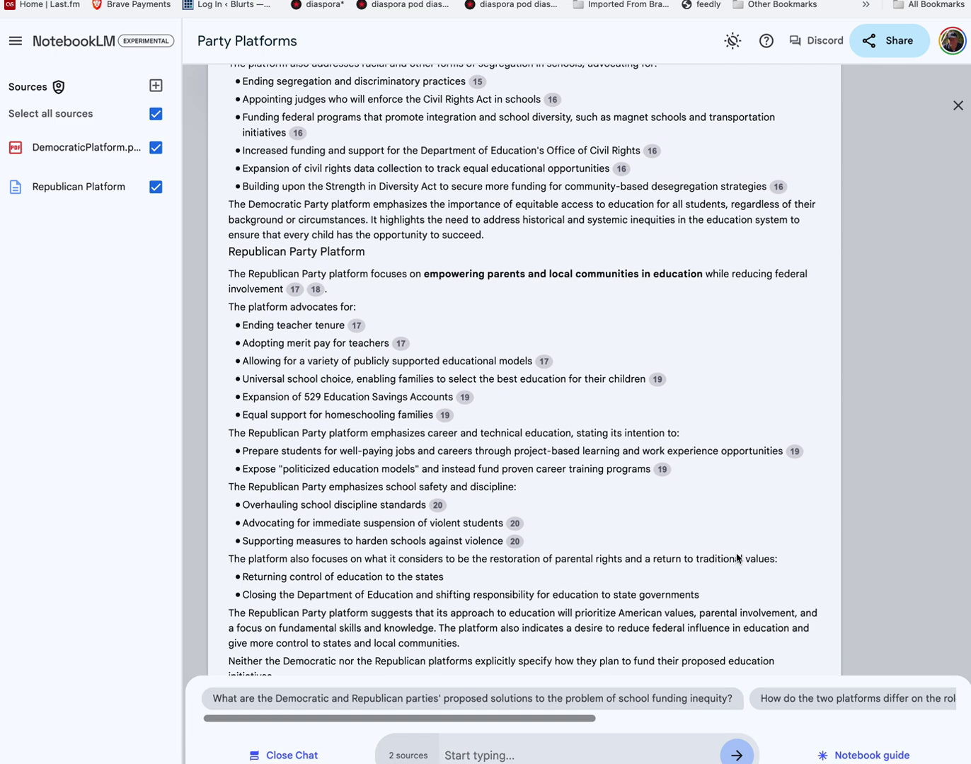
{"action": "scroll", "coordinate": [736, 558], "scroll_direction": "up", "scroll_amount": 3}
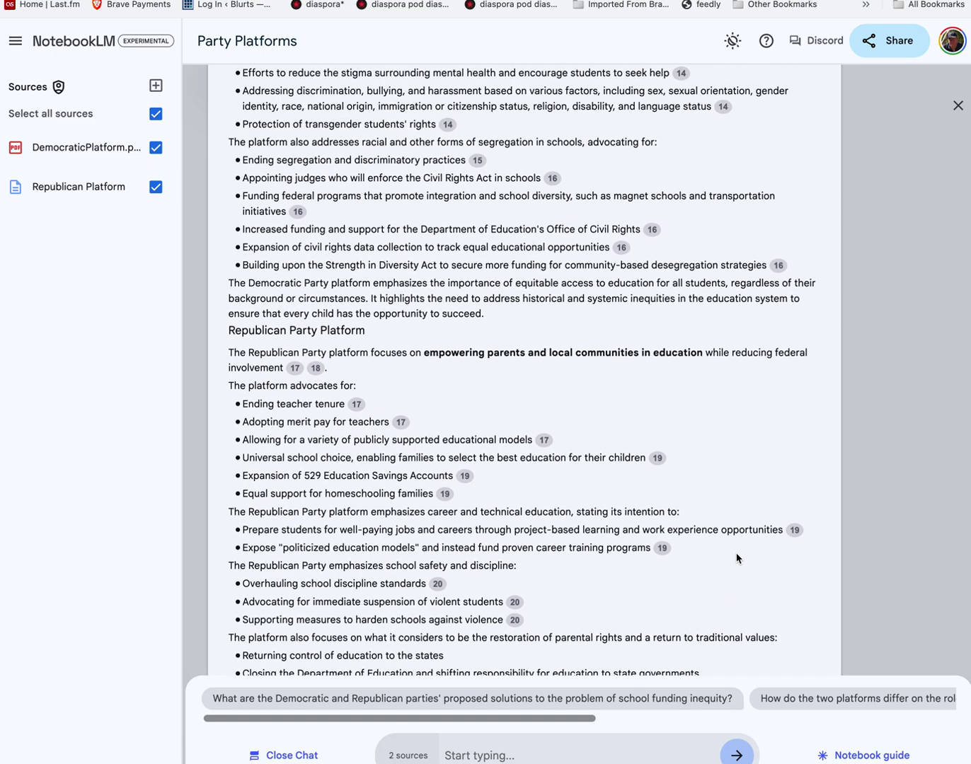
{"action": "scroll", "coordinate": [735, 559], "scroll_direction": "up", "scroll_amount": 1}
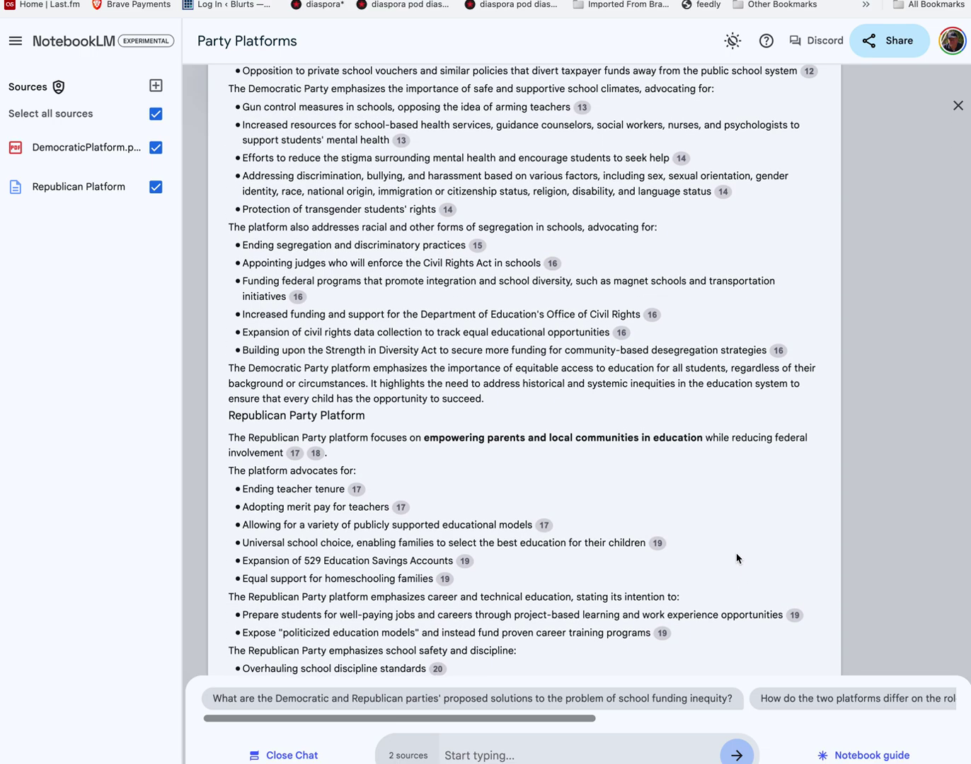
{"action": "scroll", "coordinate": [736, 558], "scroll_direction": "up", "scroll_amount": 1}
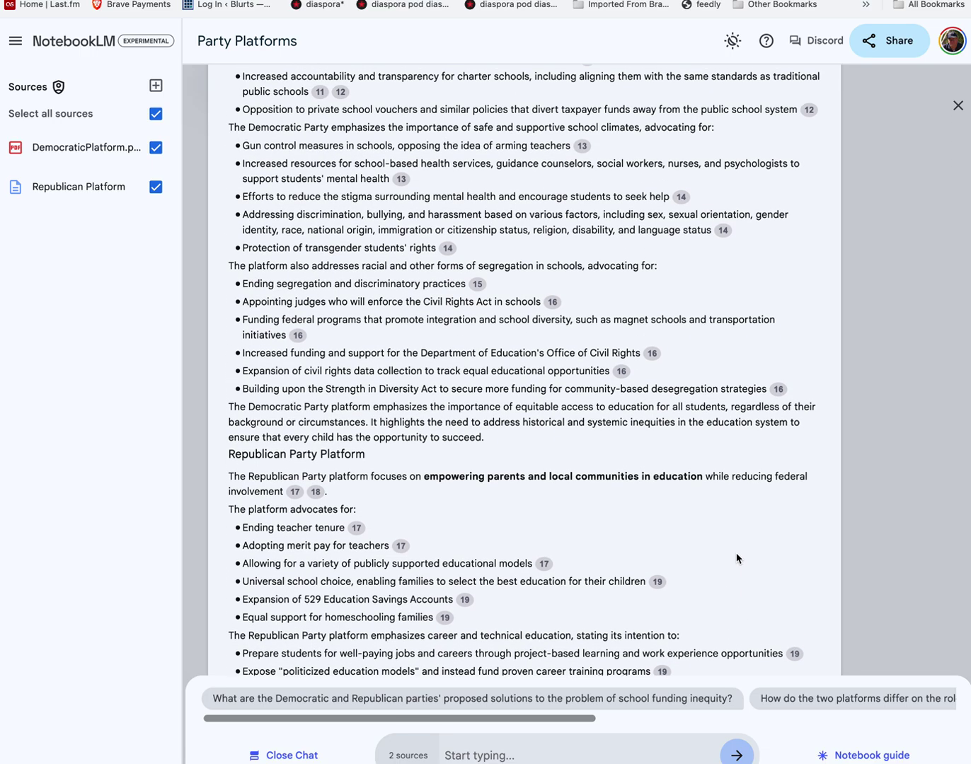
{"action": "scroll", "coordinate": [736, 558], "scroll_direction": "up", "scroll_amount": 1}
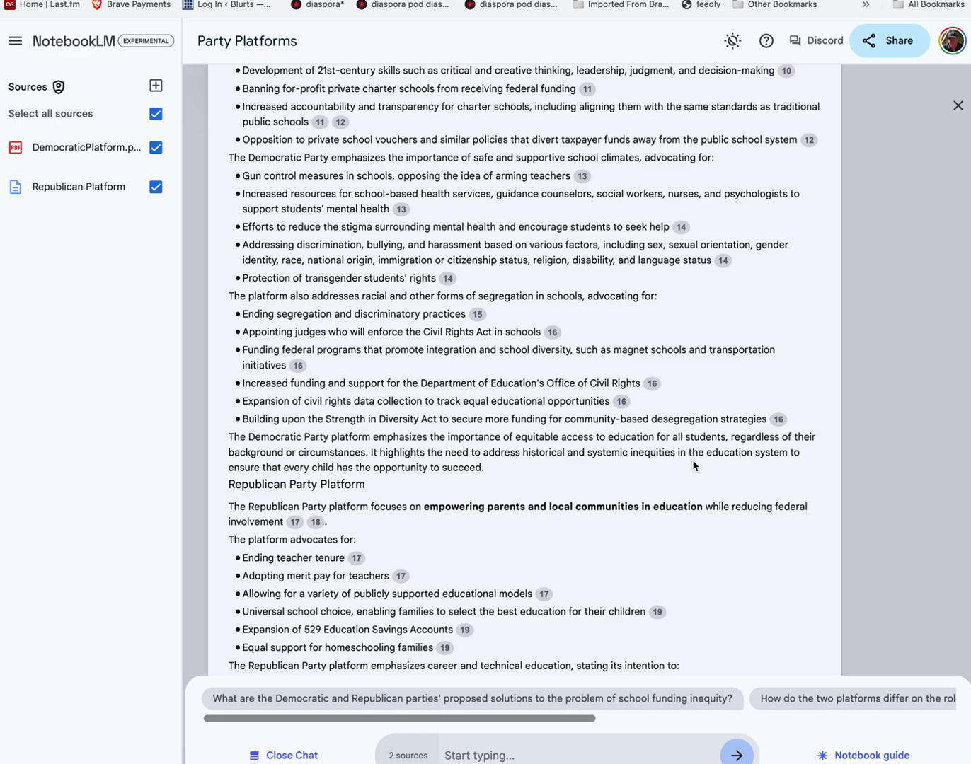
{"action": "scroll", "coordinate": [660, 428], "scroll_direction": "down", "scroll_amount": 1}
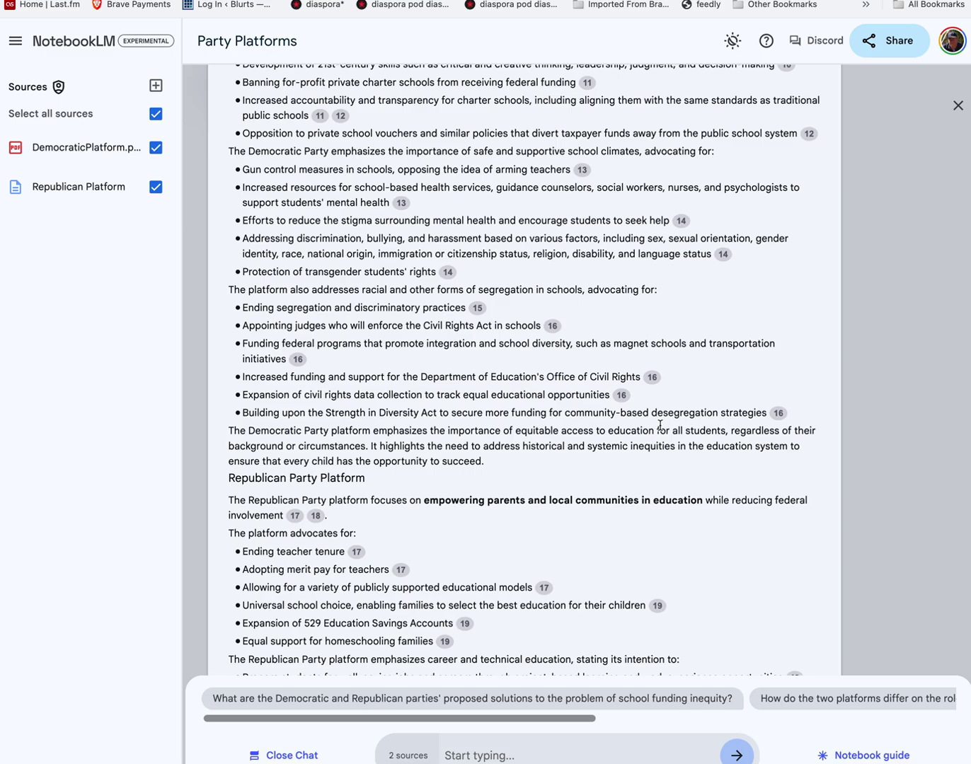
{"action": "left_click", "coordinate": [621, 395]}
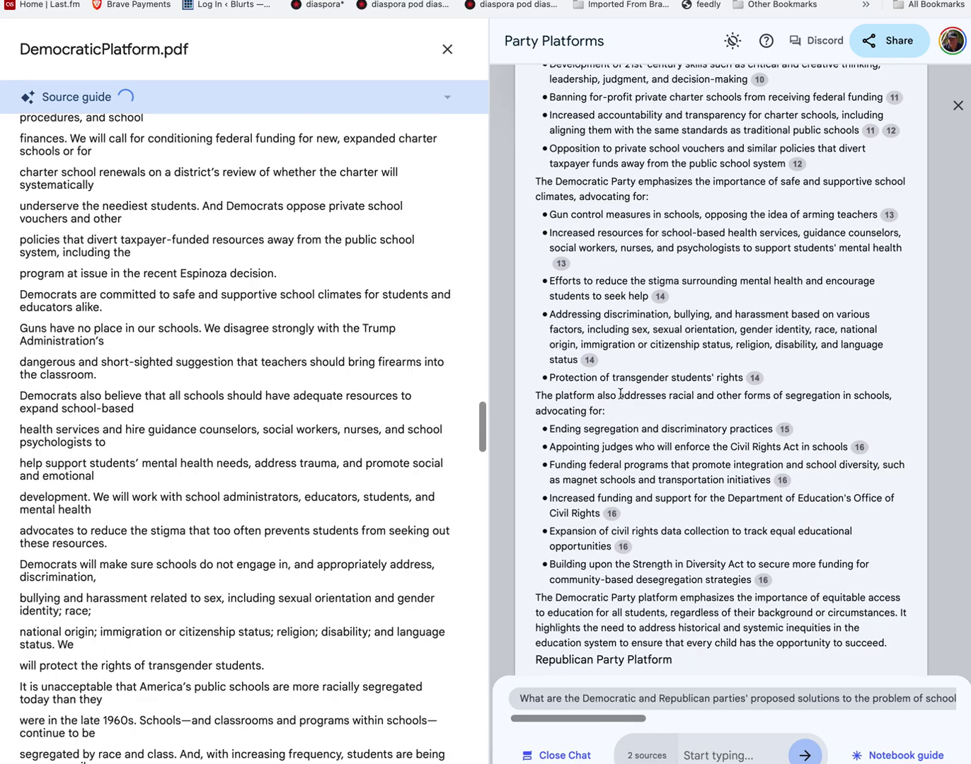